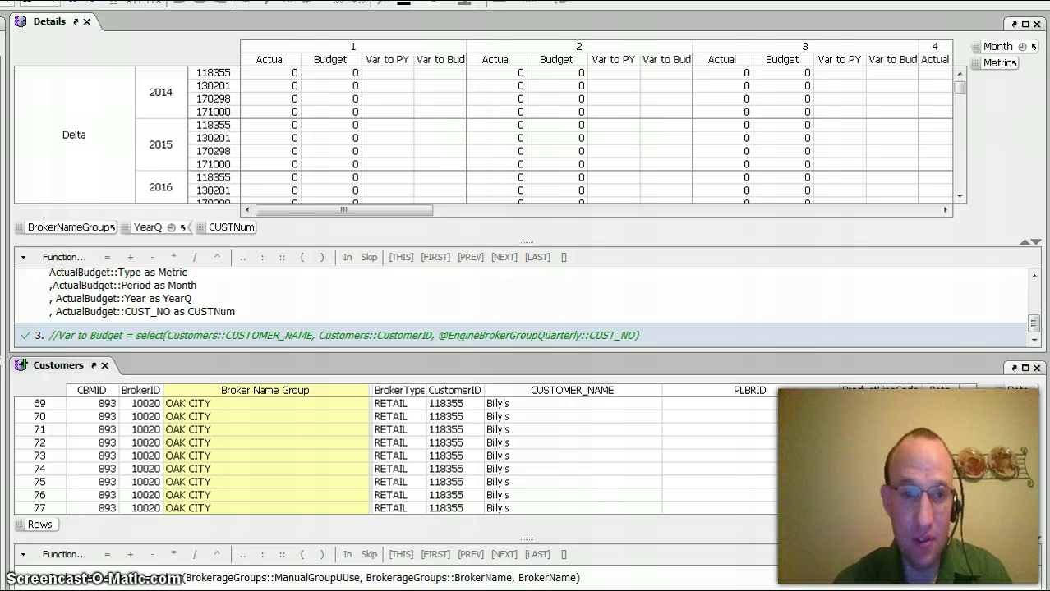
Look through the Customers matrix to see how CustomerID values pair with CUSTOMER_NAME entries.
click(93, 231)
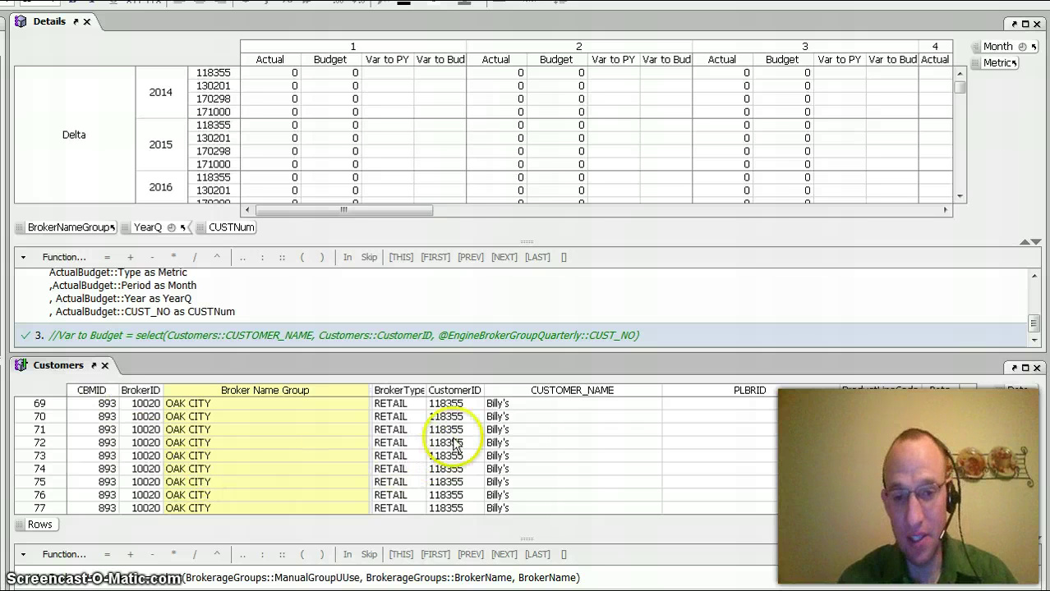
scroll(456, 445, down, 5)
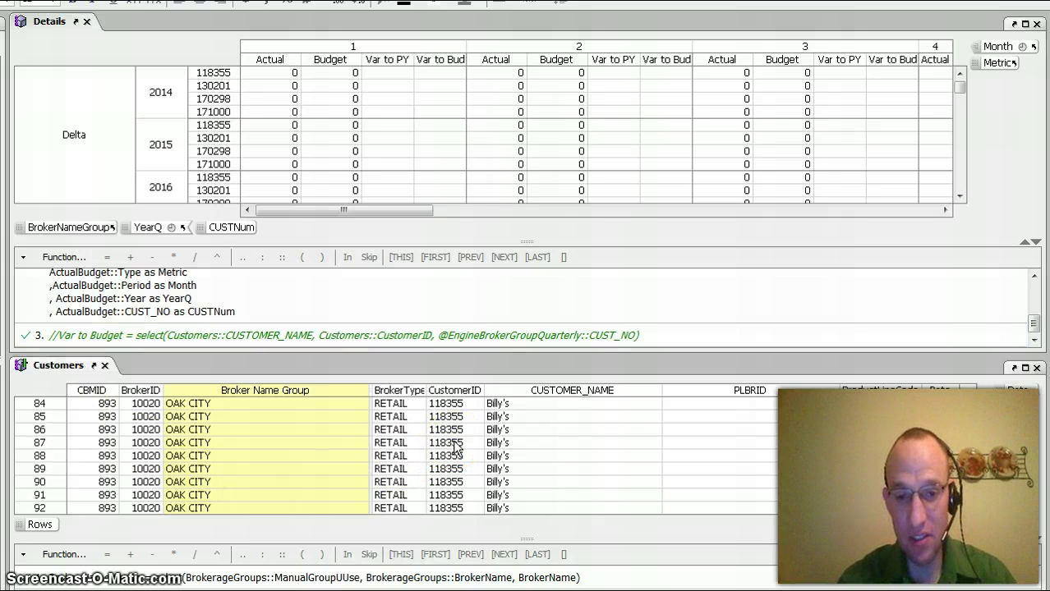
scroll(456, 444, down, 14)
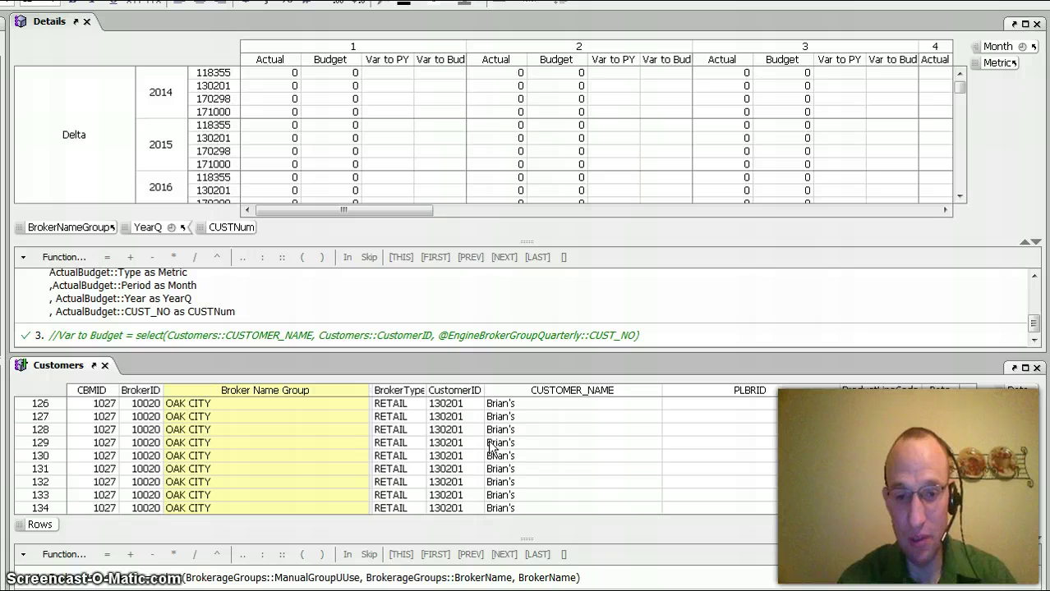
scroll(491, 446, down, 12)
scroll(491, 446, up, 20)
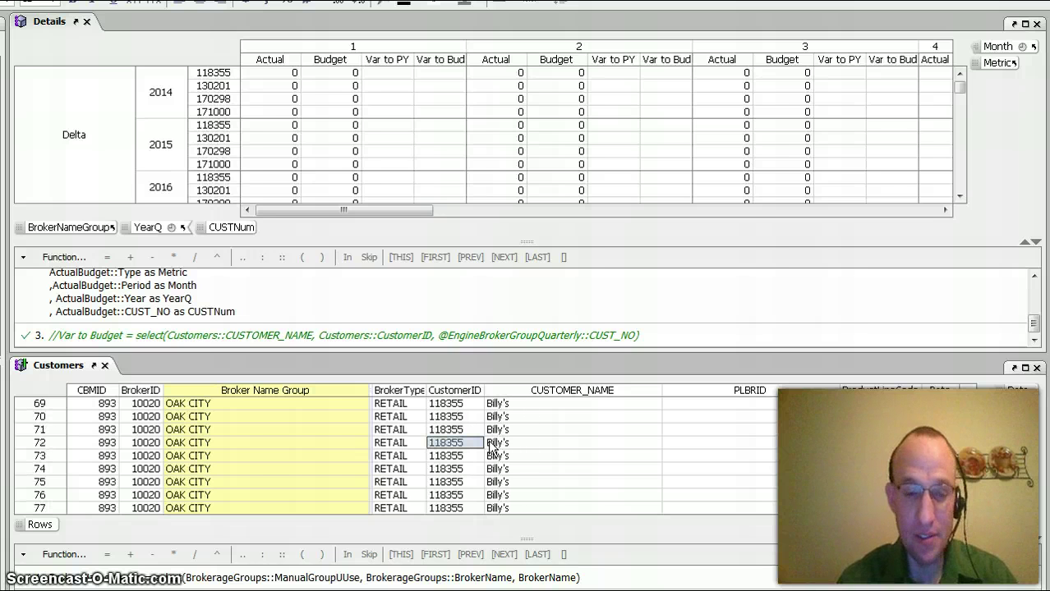
click(364, 275)
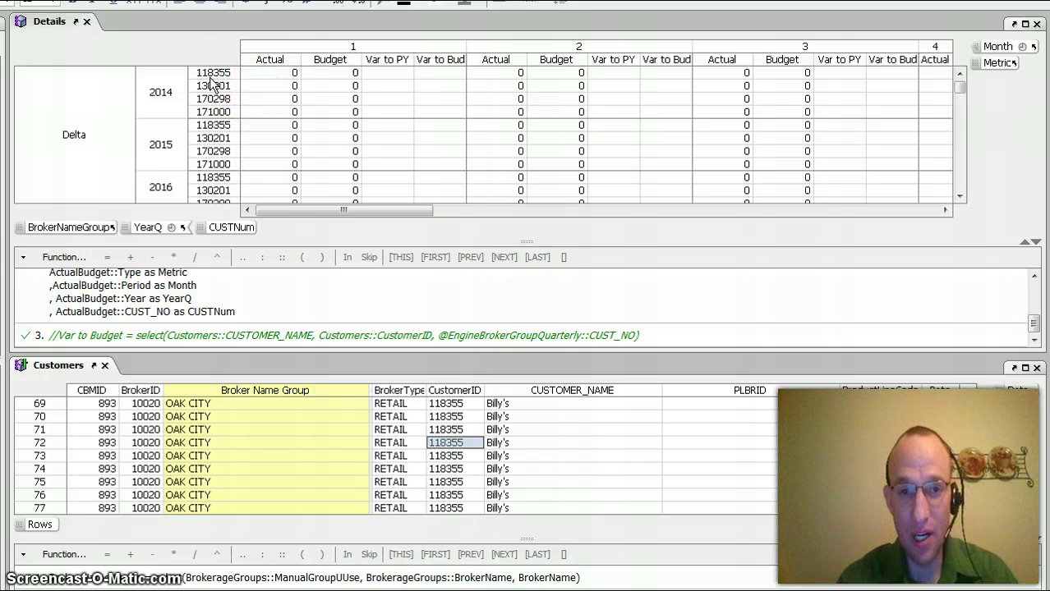
Add a new Metric item named CustomerName after Var to Budget in the Details matrix.
click(454, 64)
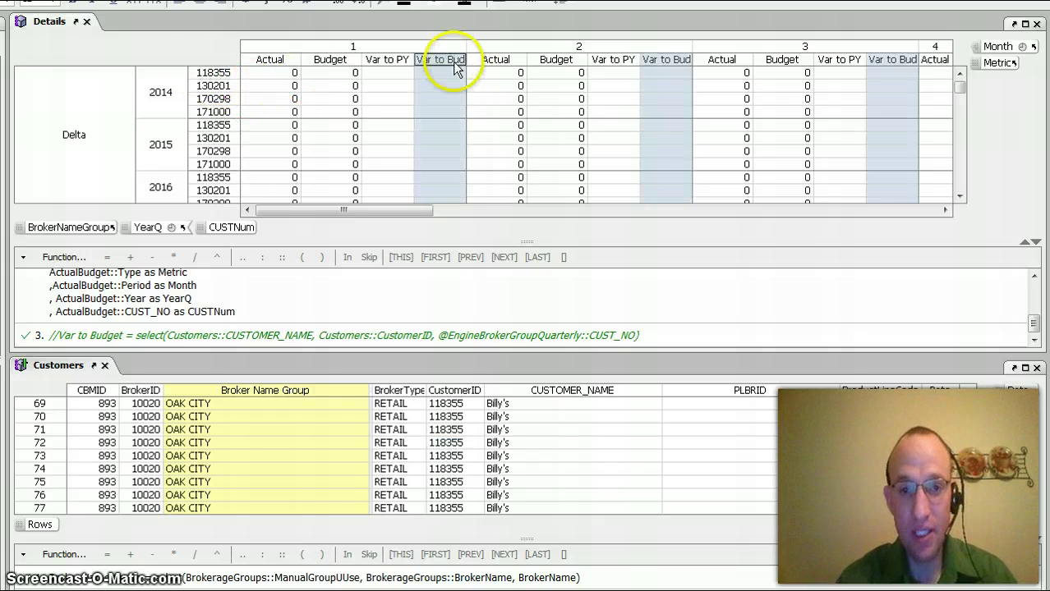
key(Return)
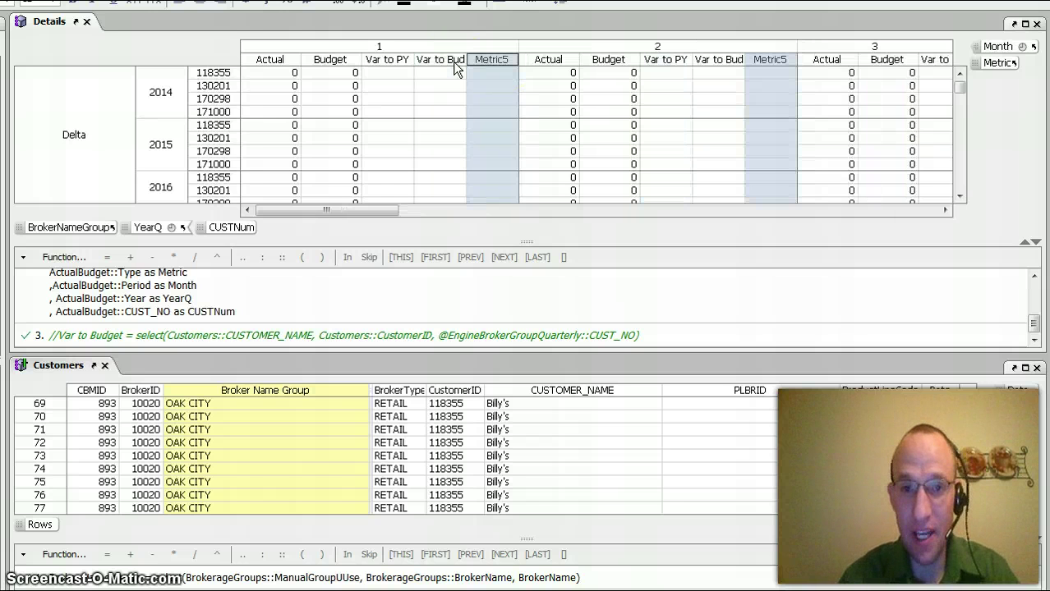
text(Doll)
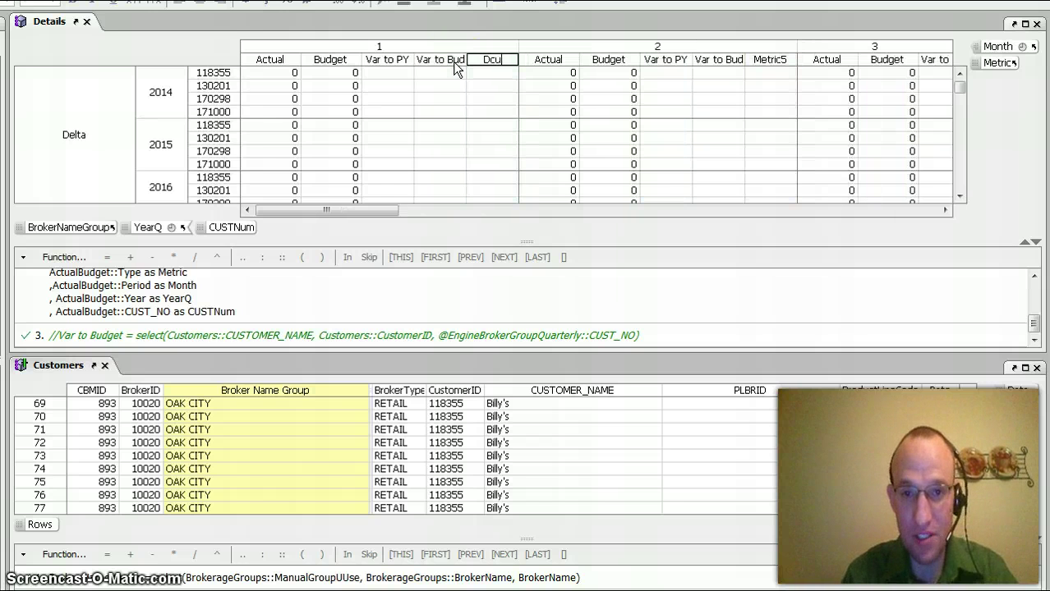
key(BackSpace)
key(BackSpace)
key(BackSpace)
key(BackSpace)
text(CustomerName)
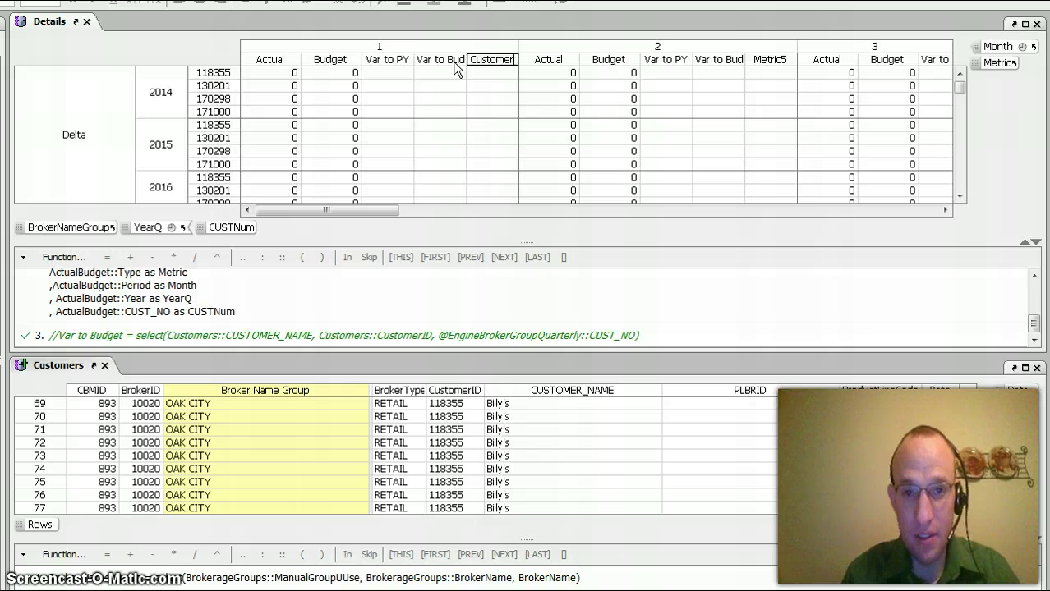
key(Return)
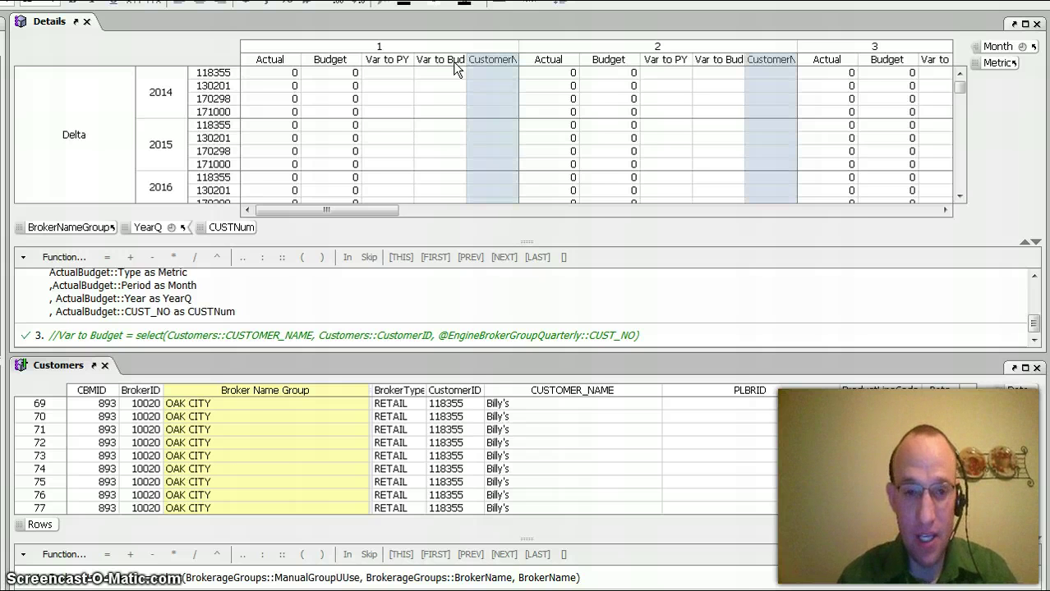
text(= )
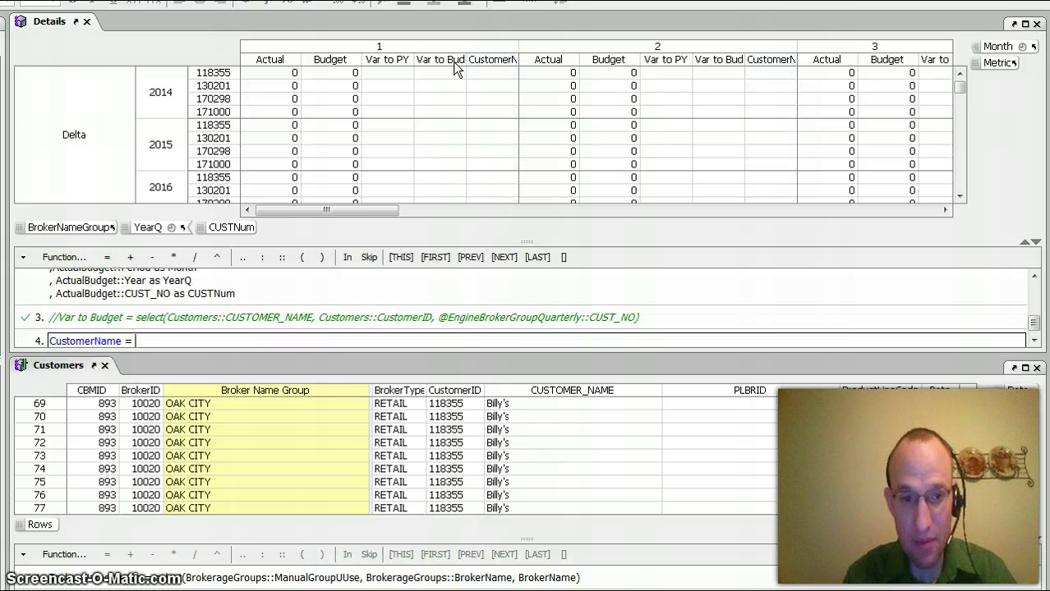
text(select()
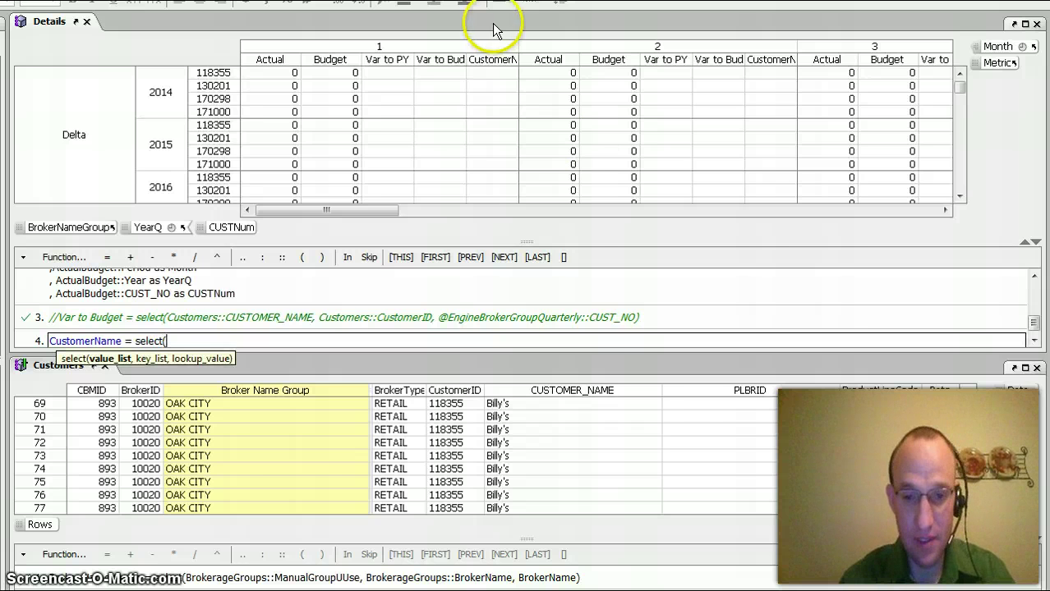
click(541, 394)
text(,)
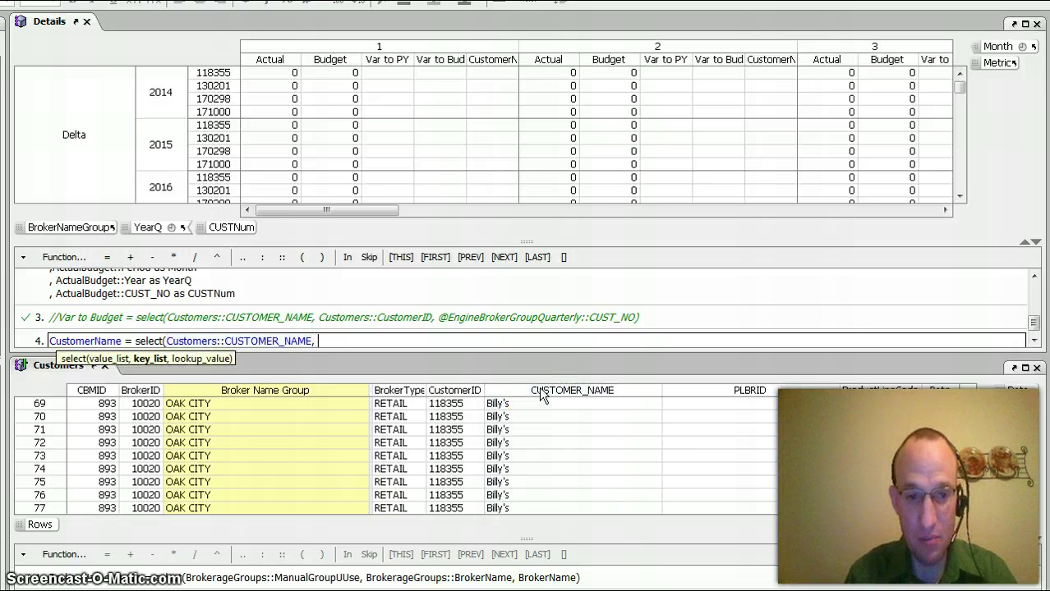
click(459, 392)
text(, Customers::CustomerID,)
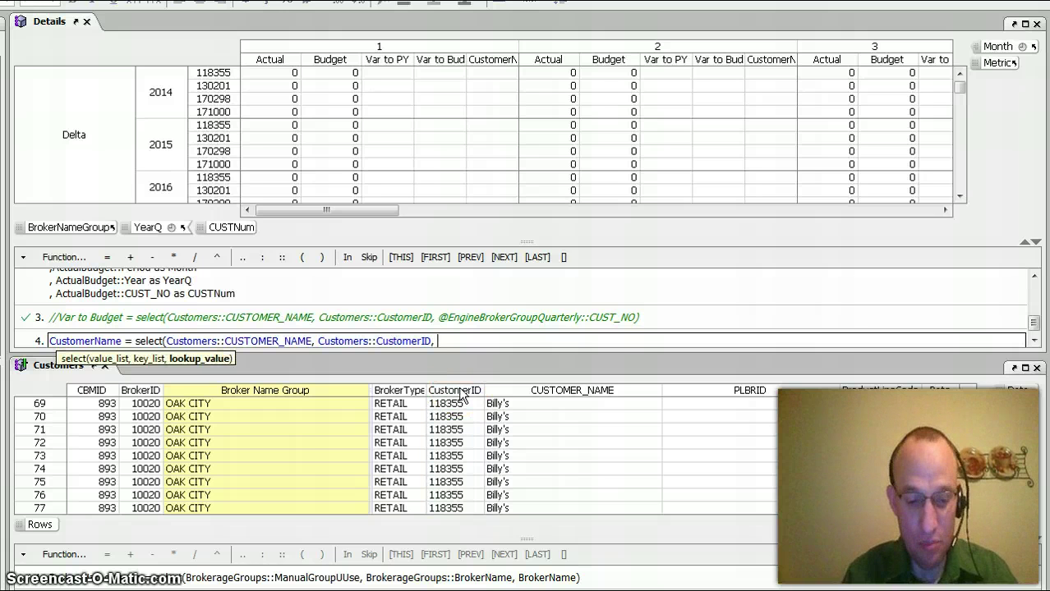
text(@)
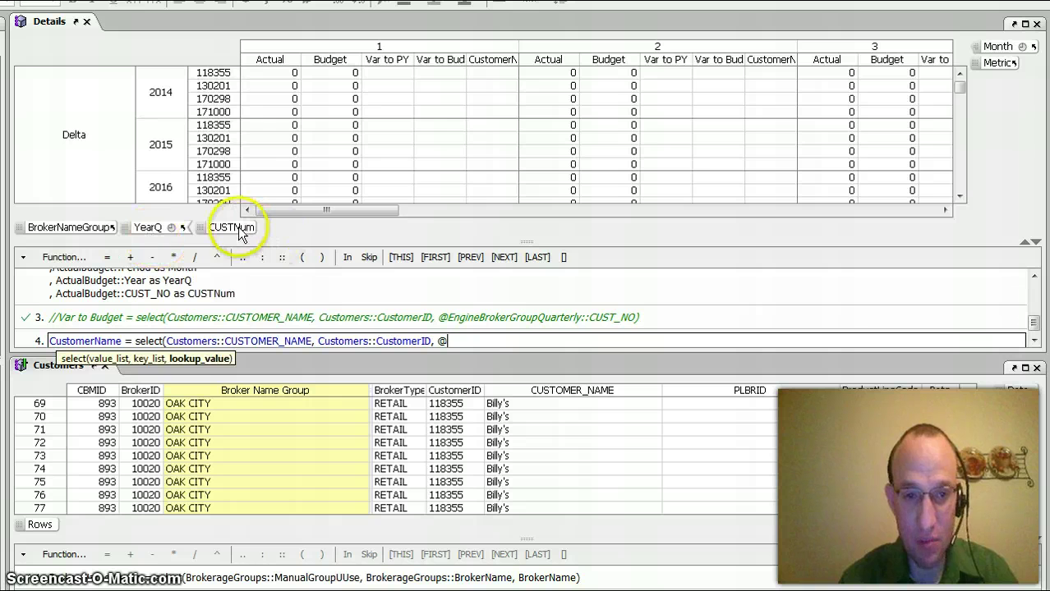
click(238, 230)
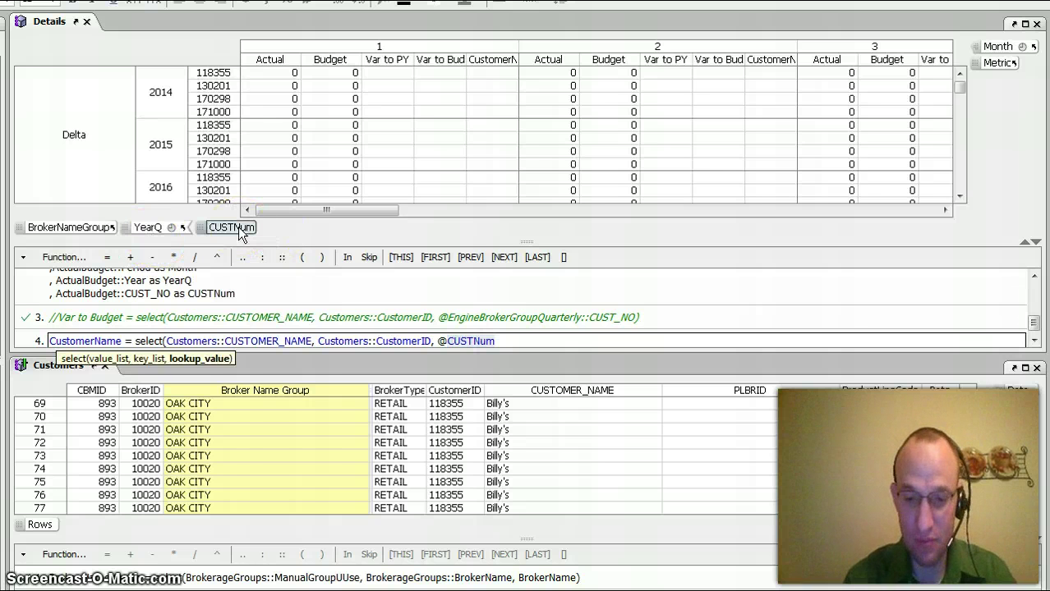
text())
key(Return)
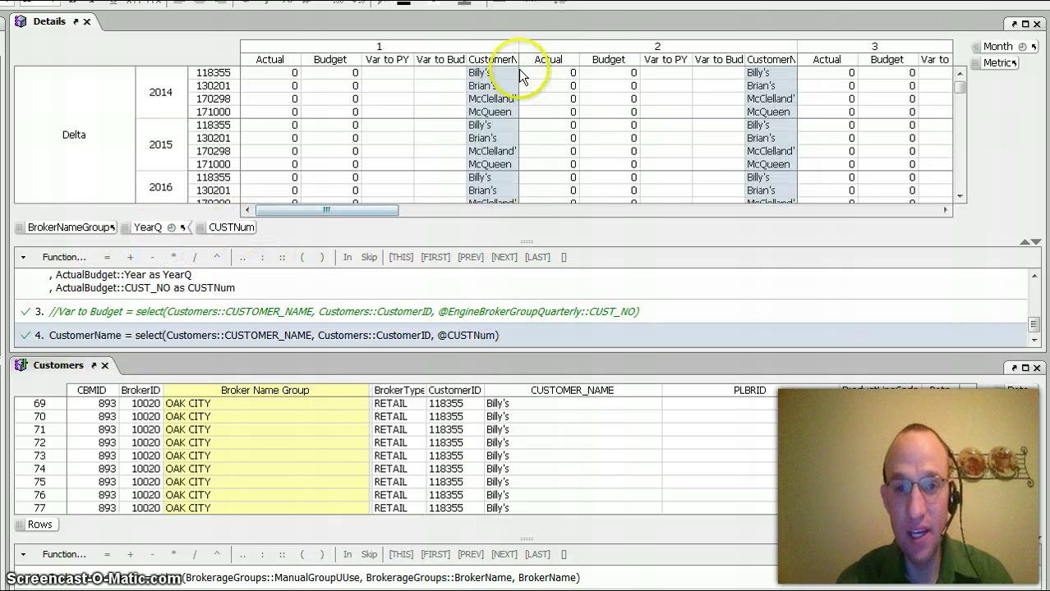
Widen the CustomerName column in Details to fit its full header, and review how it repeats under each month.
drag(519, 59, 547, 62)
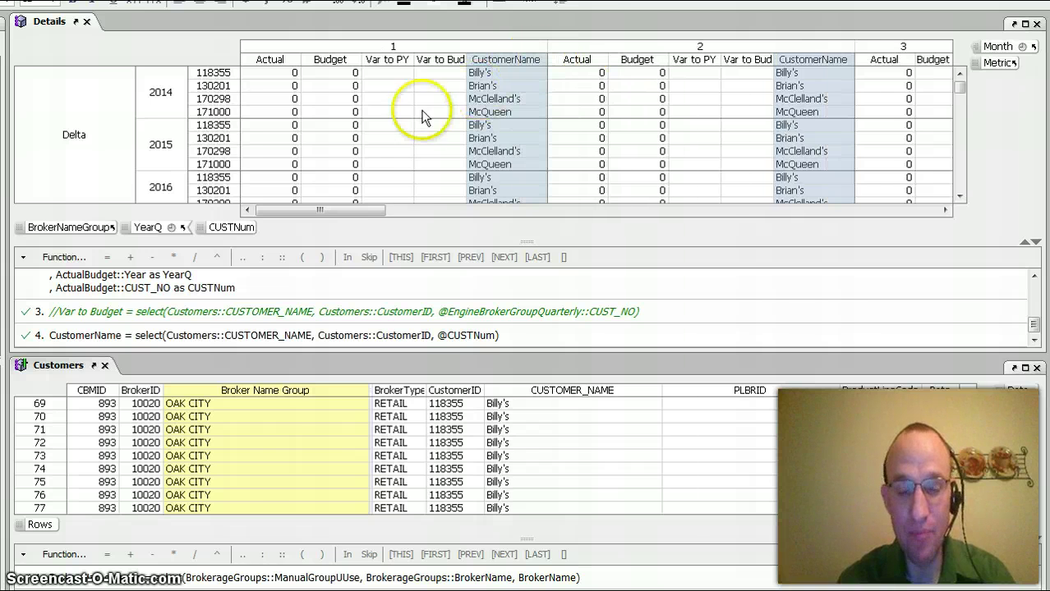
click(381, 212)
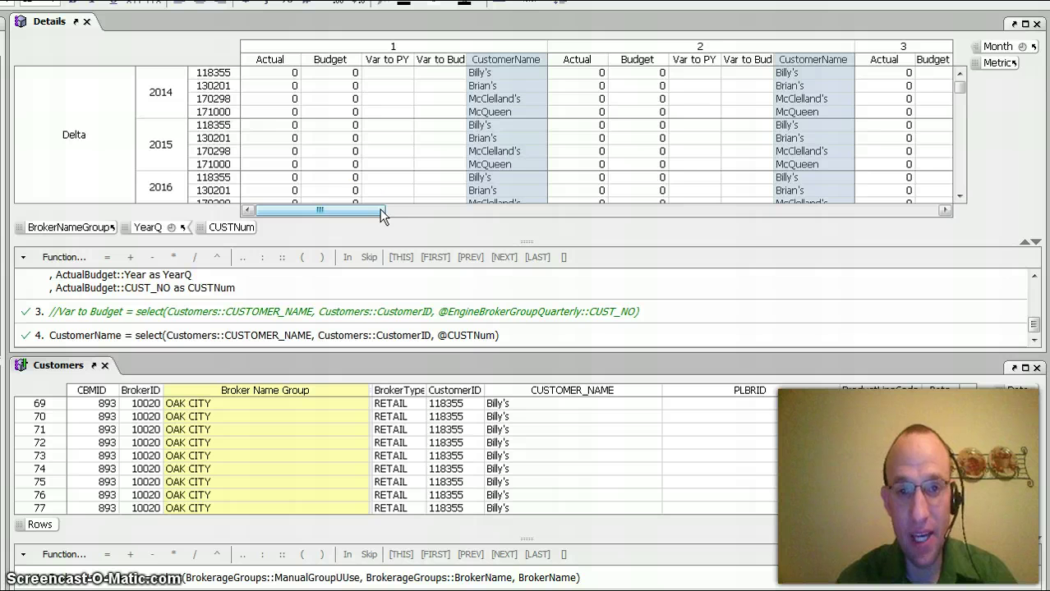
drag(363, 212, 422, 215)
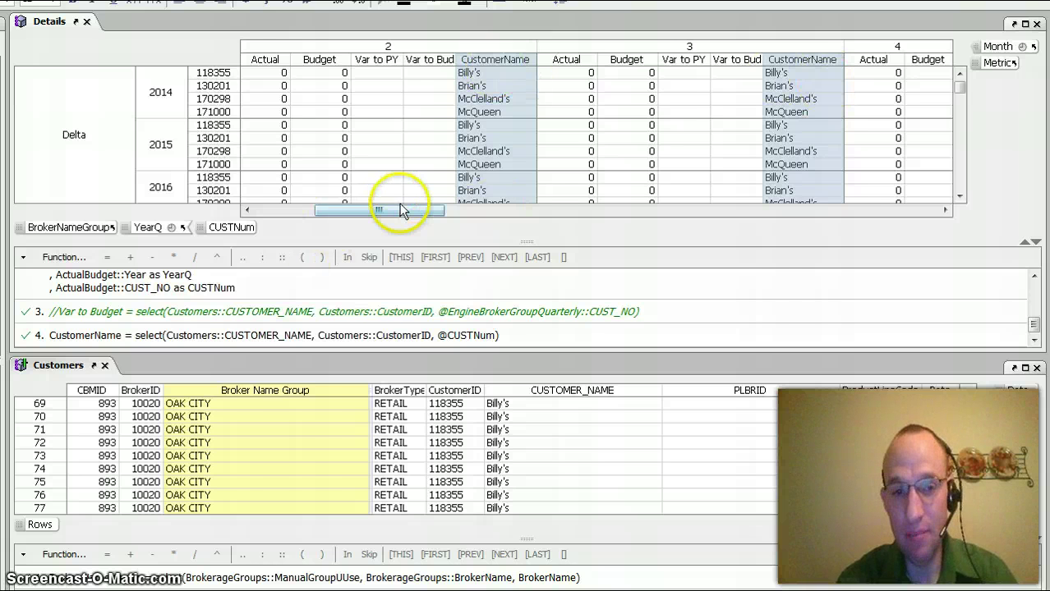
drag(399, 212, 339, 217)
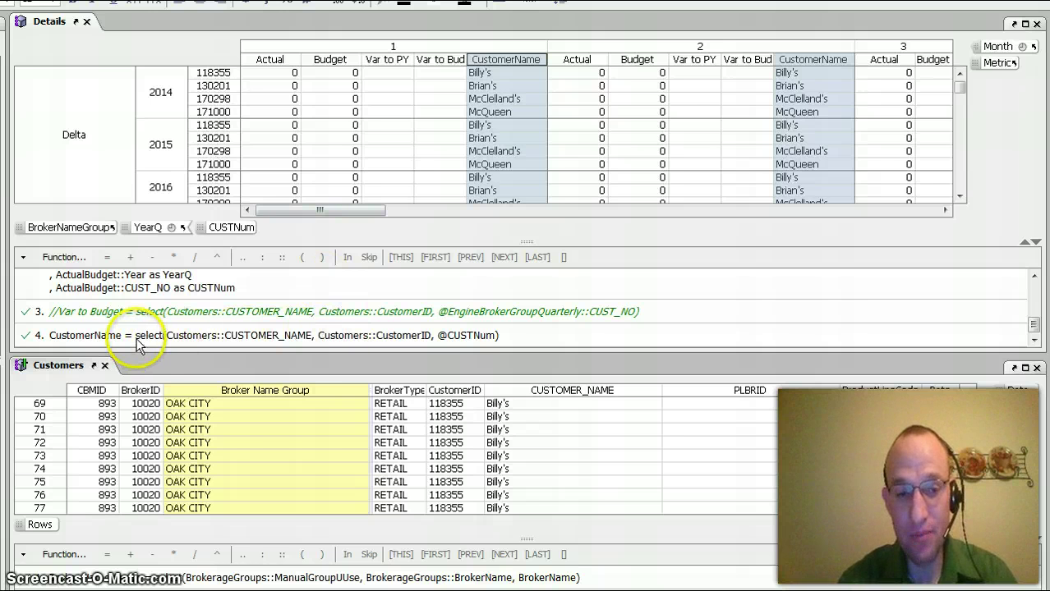
Copy the select expression from the CustomerName formula, leaving the formula as it is.
click(529, 338)
drag(529, 337, 136, 341)
key(ctrl+c)
key(Escape)
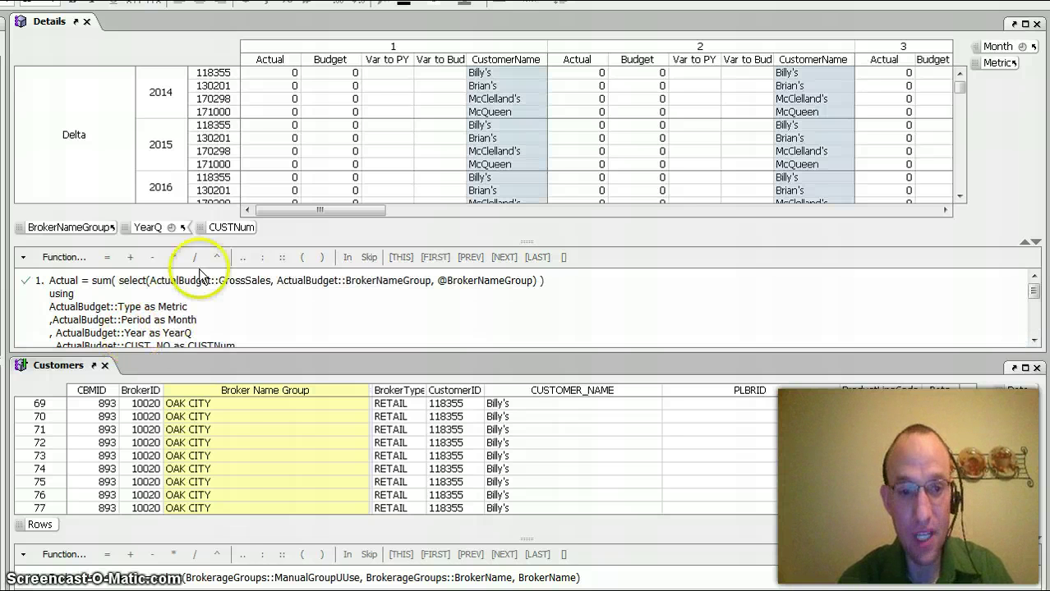
Create an item descriptor for the CUSTNum category and name it CustomerName.
click(221, 234)
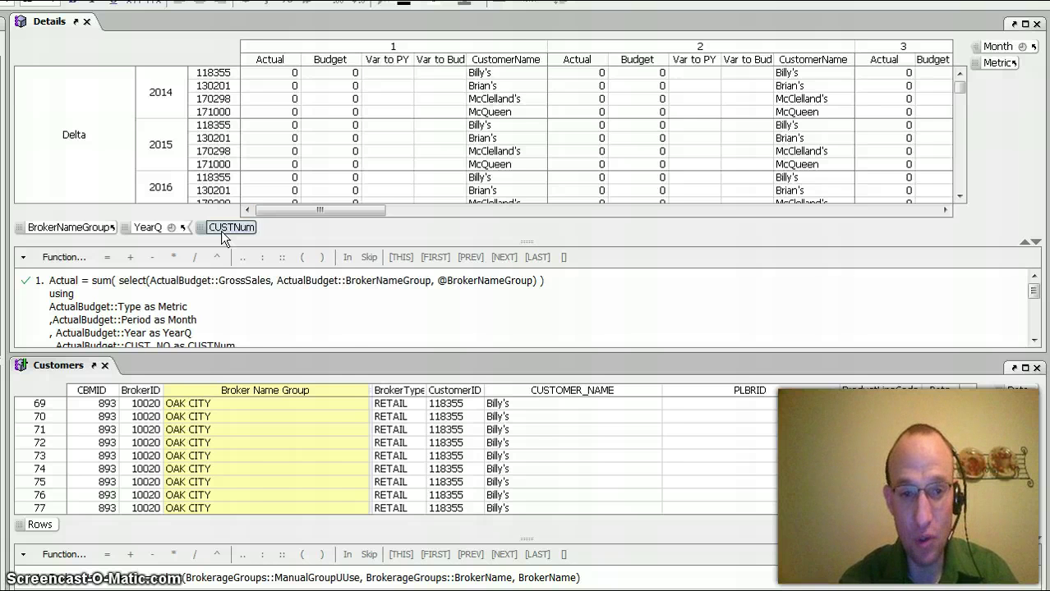
right_click(221, 230)
mouse_move(285, 378)
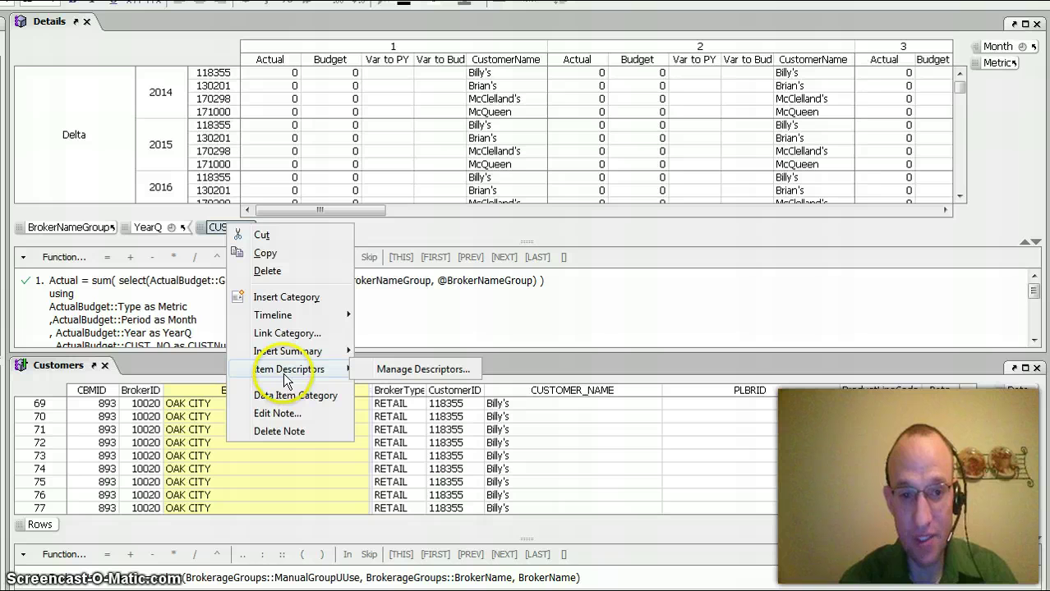
click(386, 373)
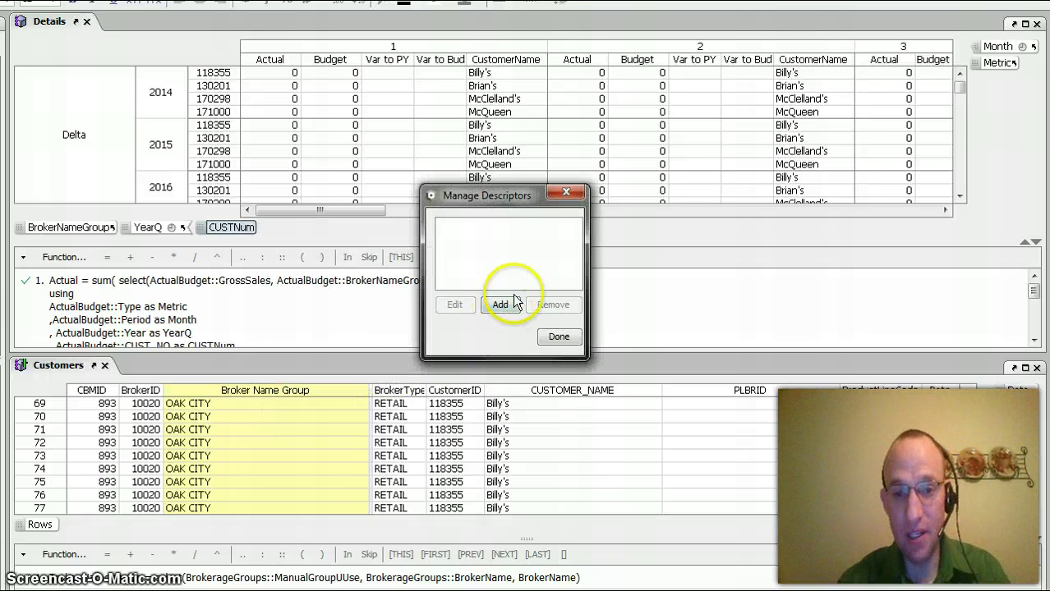
click(486, 307)
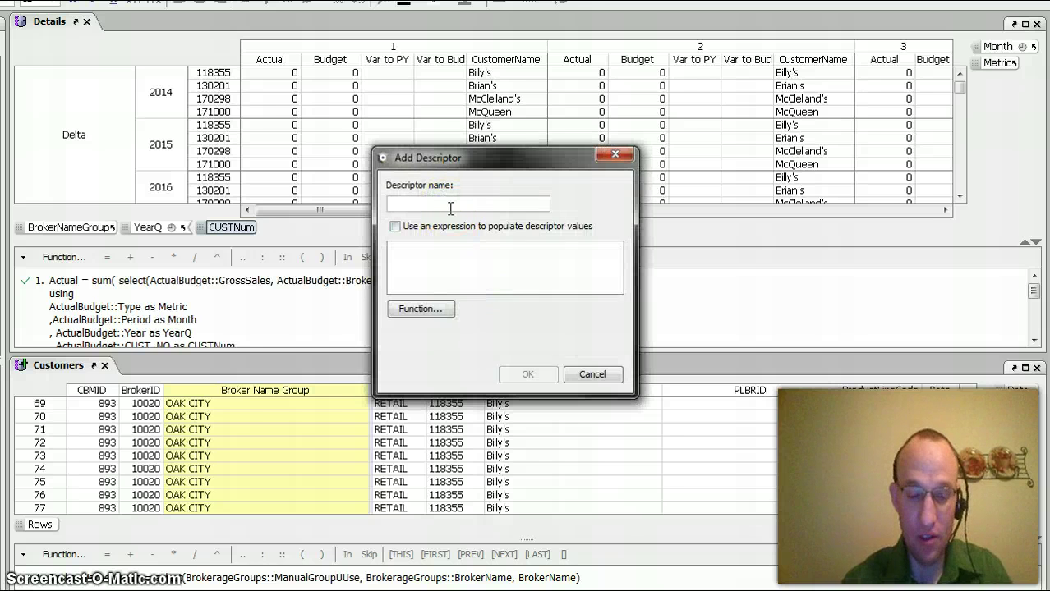
text(Custom)
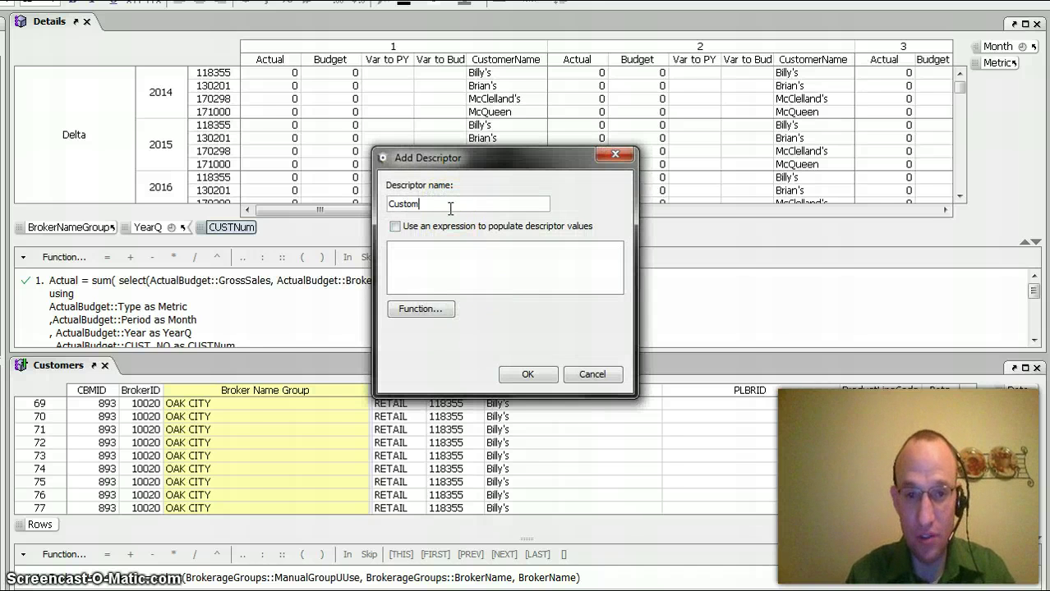
text(erName)
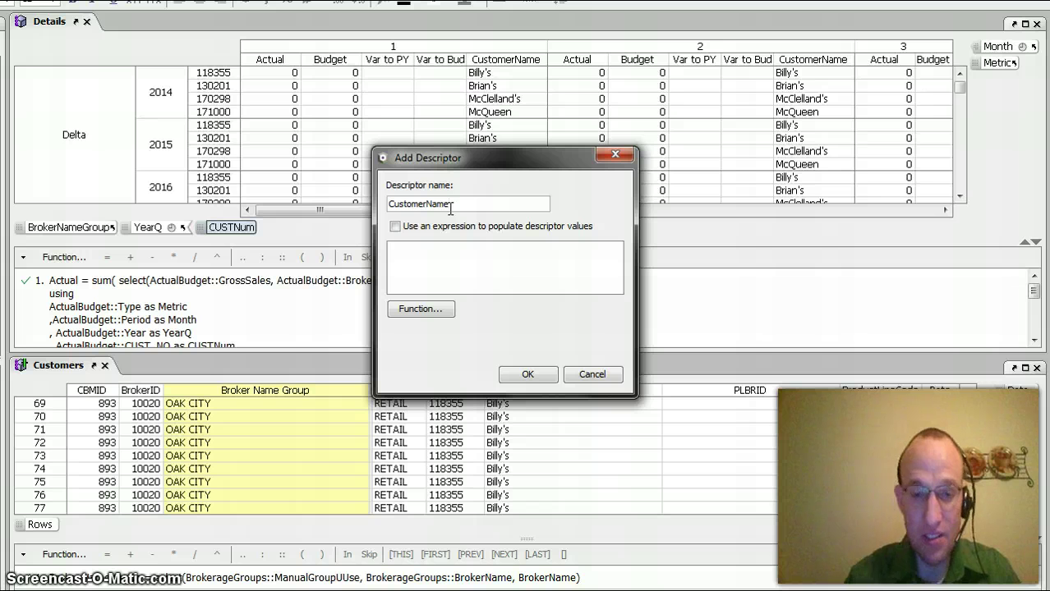
Have the descriptor values populated by an expression, and paste in the copied select formula.
click(396, 228)
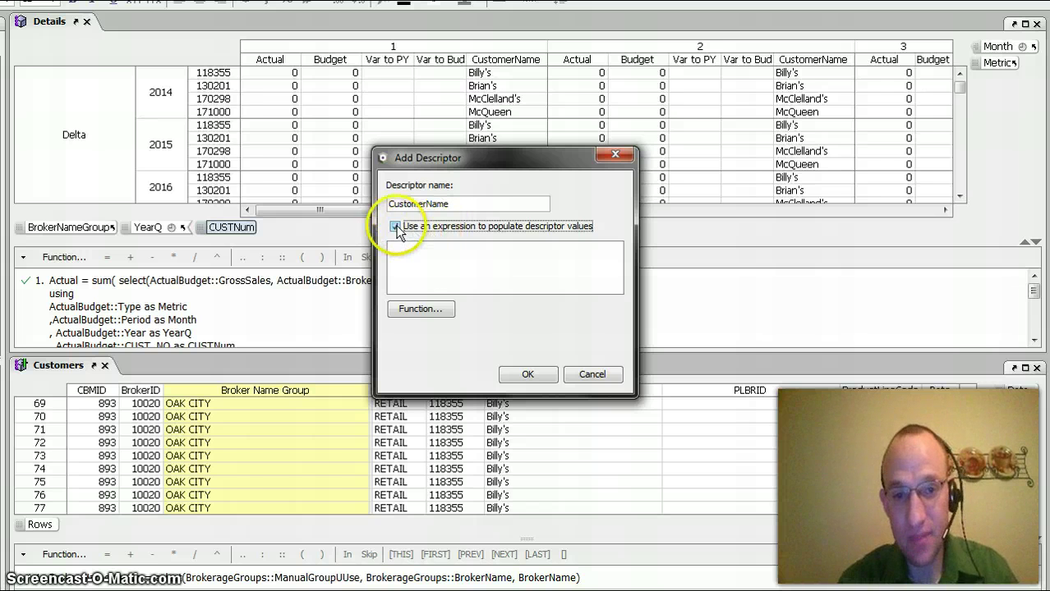
click(432, 264)
key(ctrl+v)
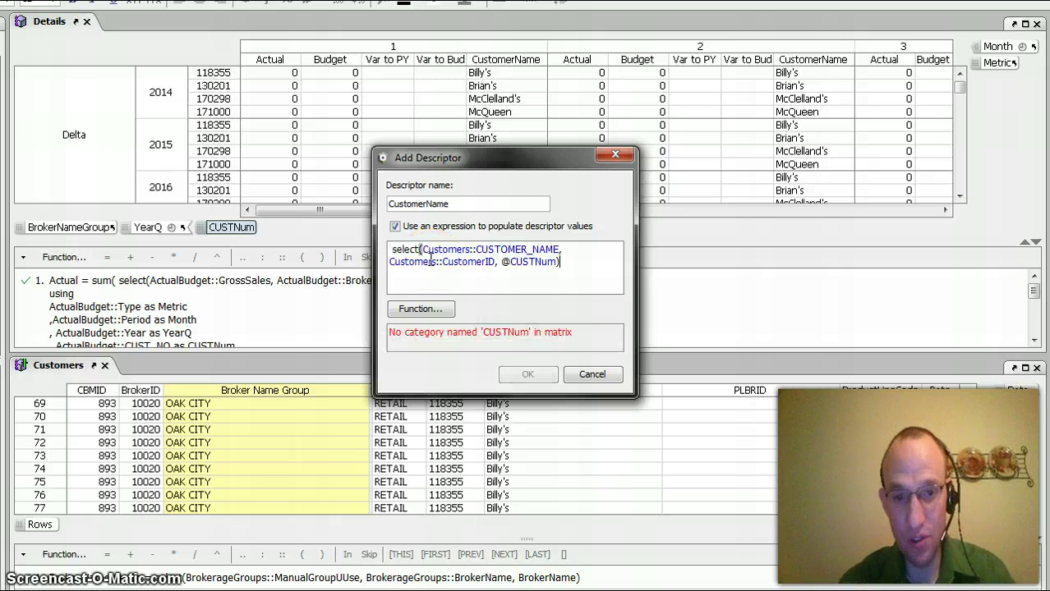
click(517, 318)
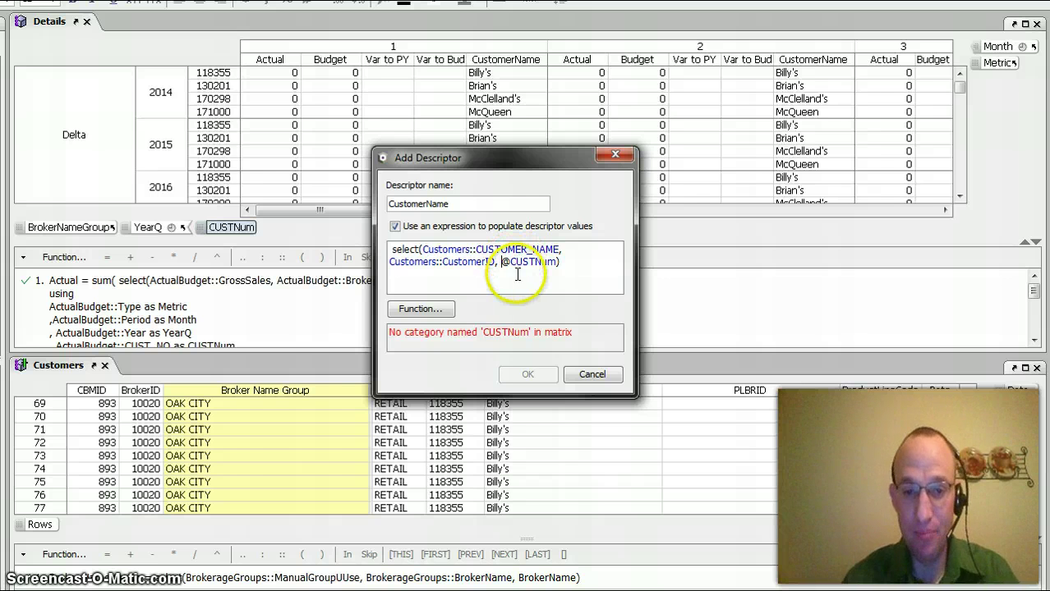
text(Detail)
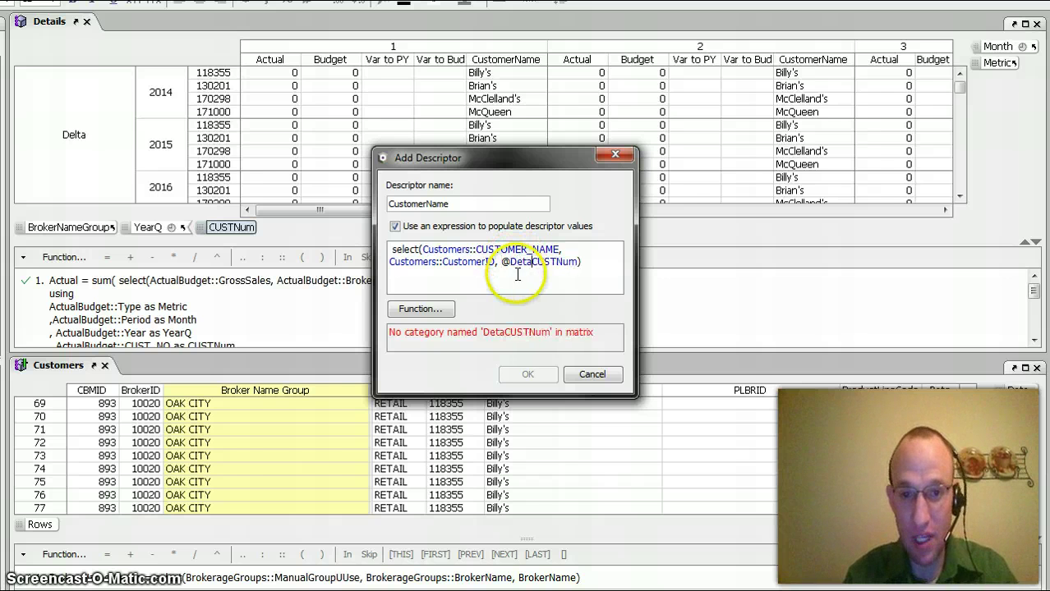
text(s::)
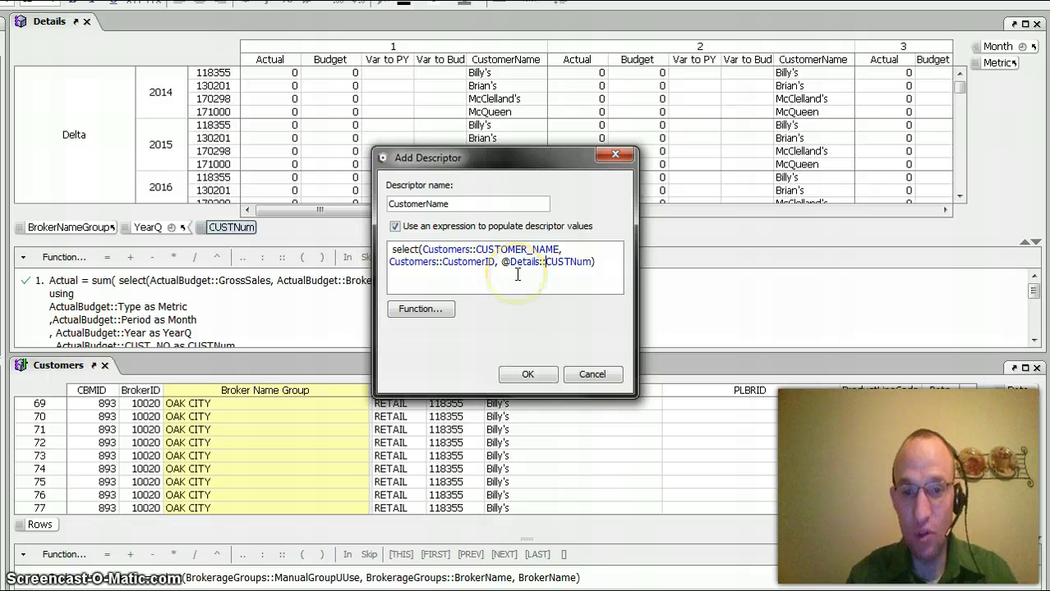
click(532, 374)
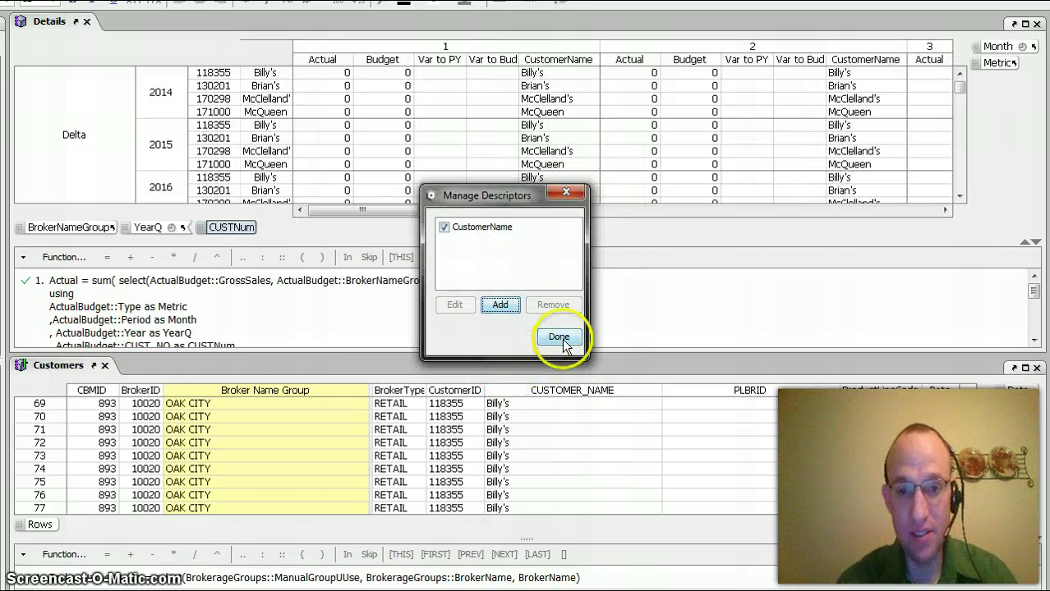
click(560, 337)
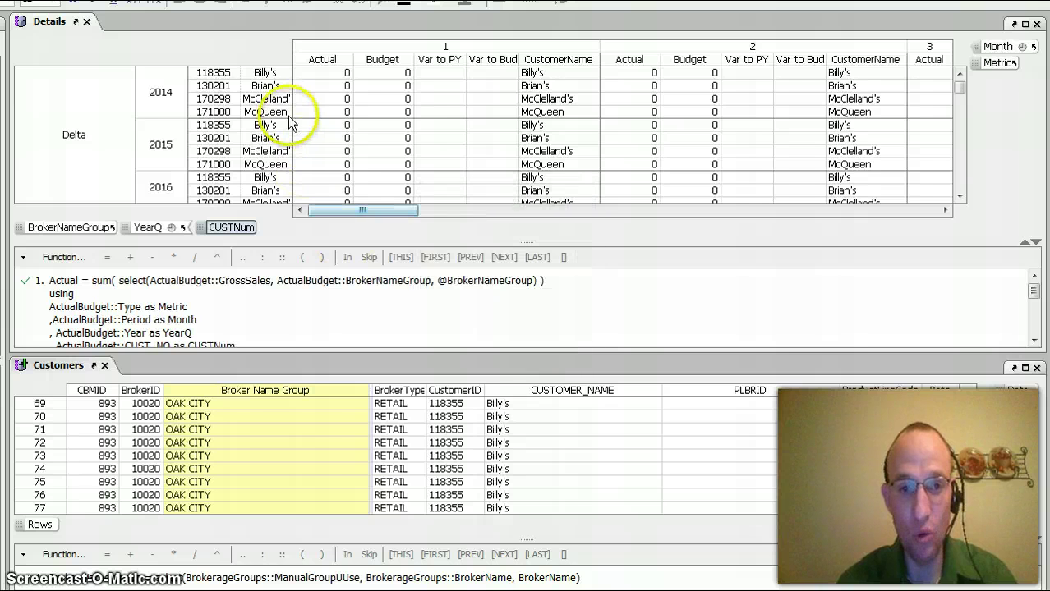
Widen the customer name descriptor column in the Details matrix so the full names fit.
drag(293, 115, 316, 116)
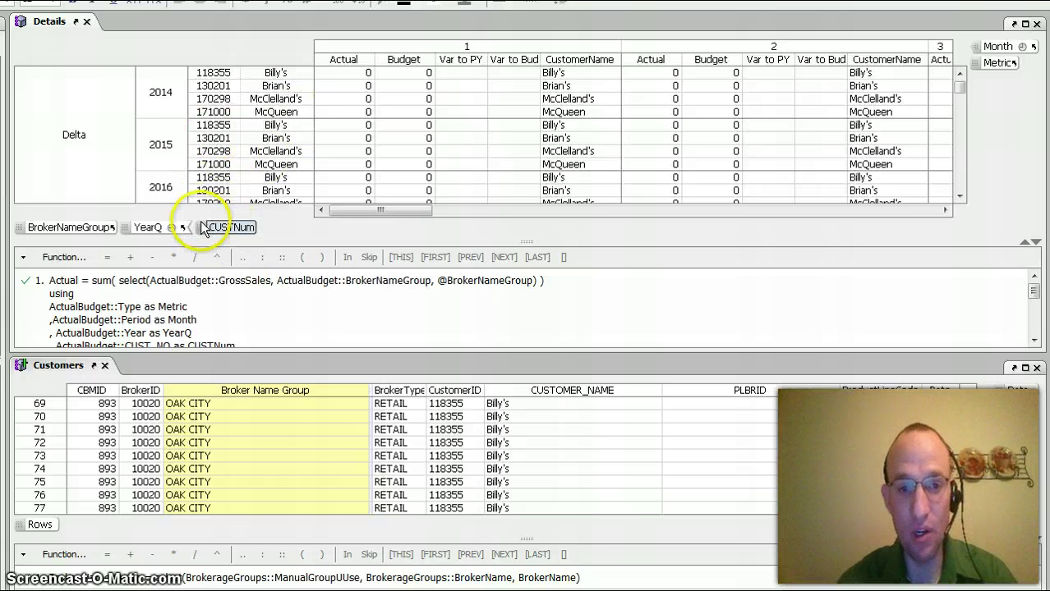
Make CUSTNum a filter above the Details matrix, and filter by the third customer and again by the first.
drag(209, 230, 77, 47)
click(202, 43)
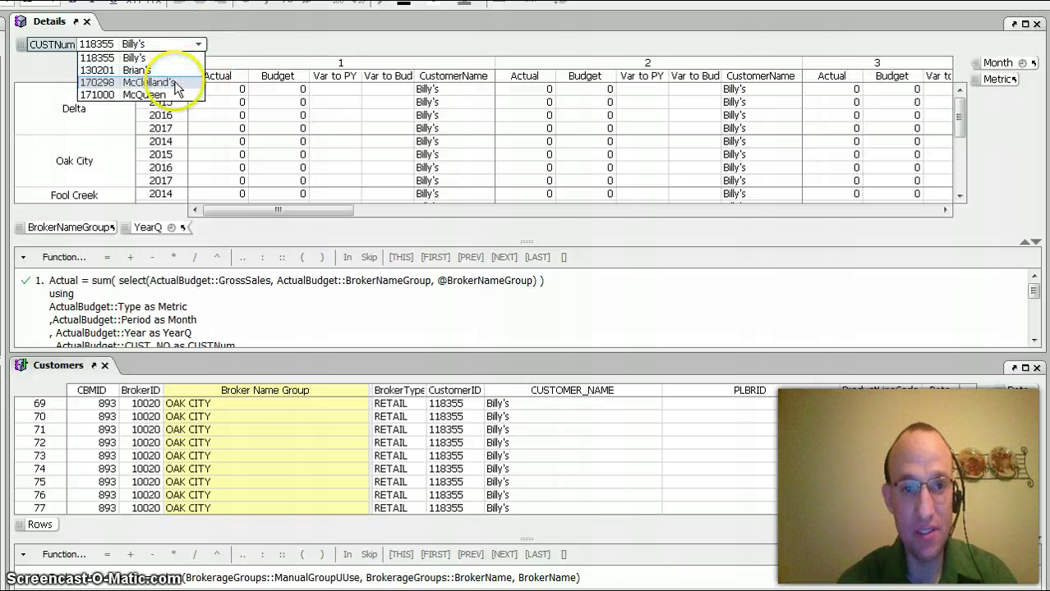
click(156, 82)
click(198, 46)
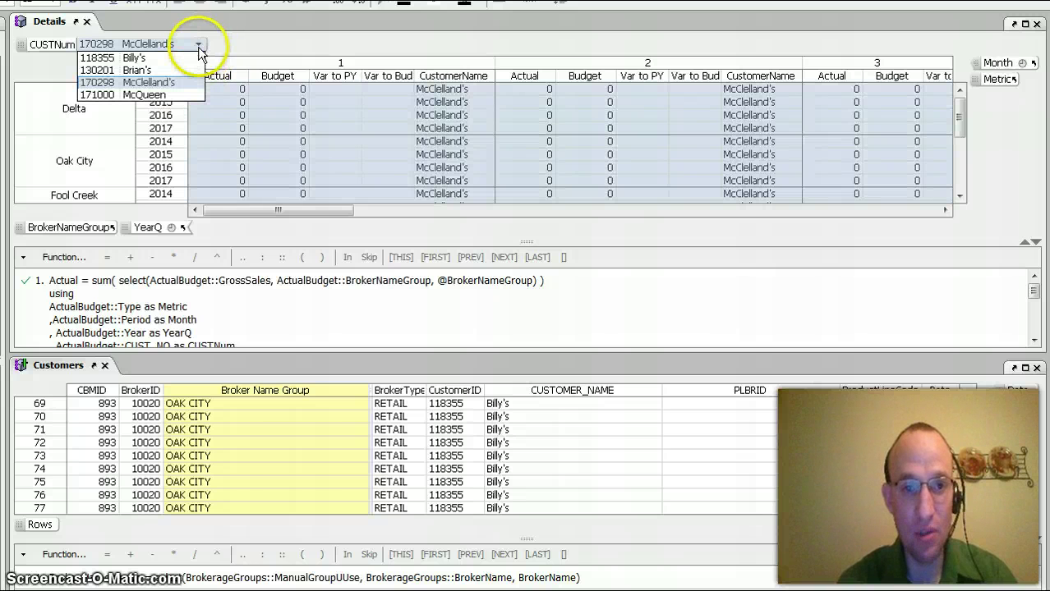
click(143, 52)
Return CUSTNum to the row categories between BrokerNameGroup and YearQ, and reorder it to follow YearQ.
drag(37, 46, 124, 233)
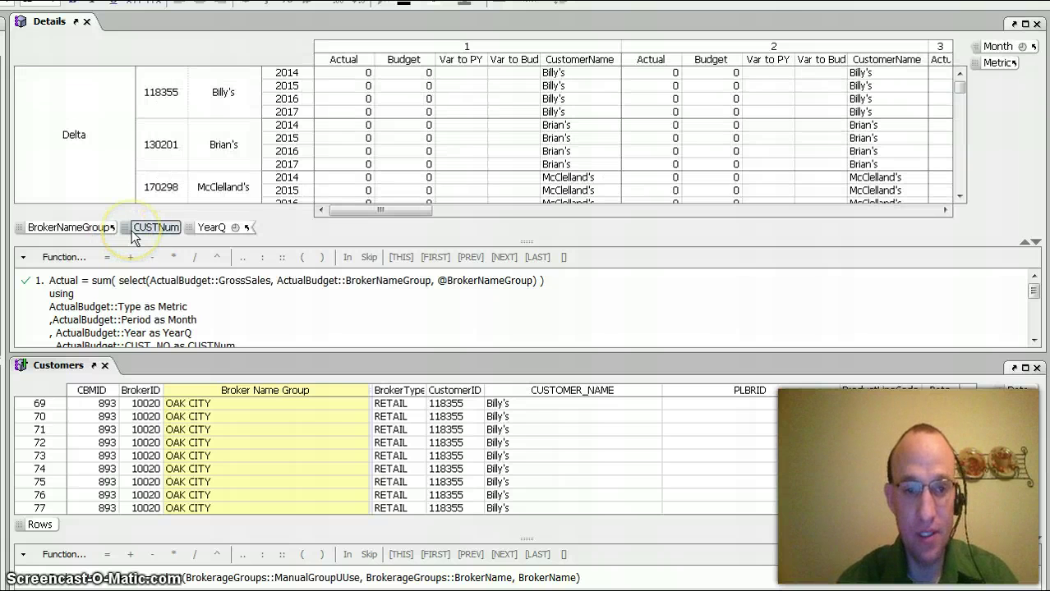
click(153, 233)
drag(154, 234, 268, 233)
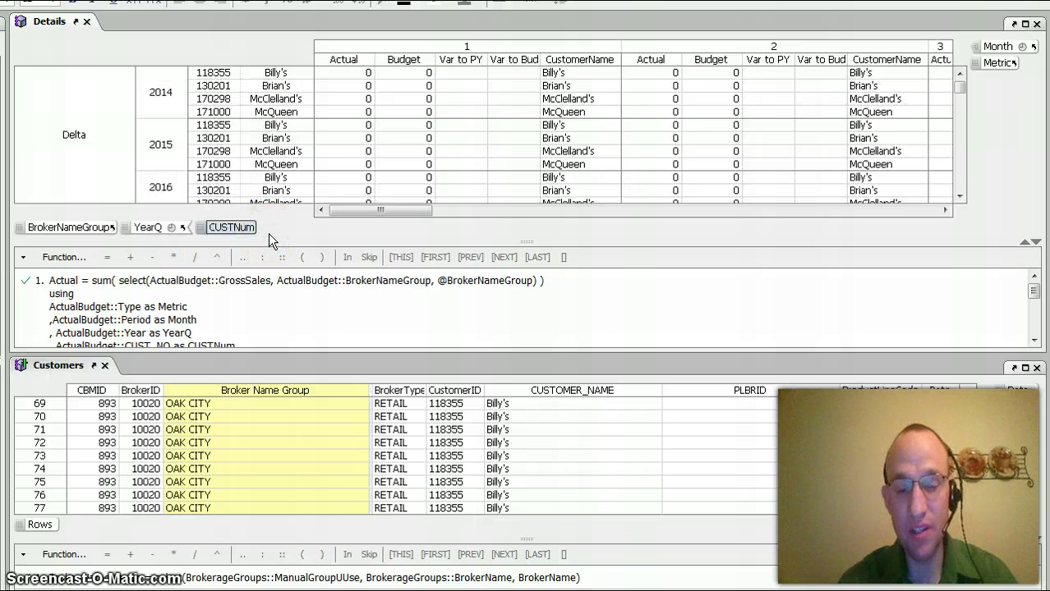
Delete the redundant CustomerName metric from the Details matrix and switch to the presentation's title slide.
click(519, 79)
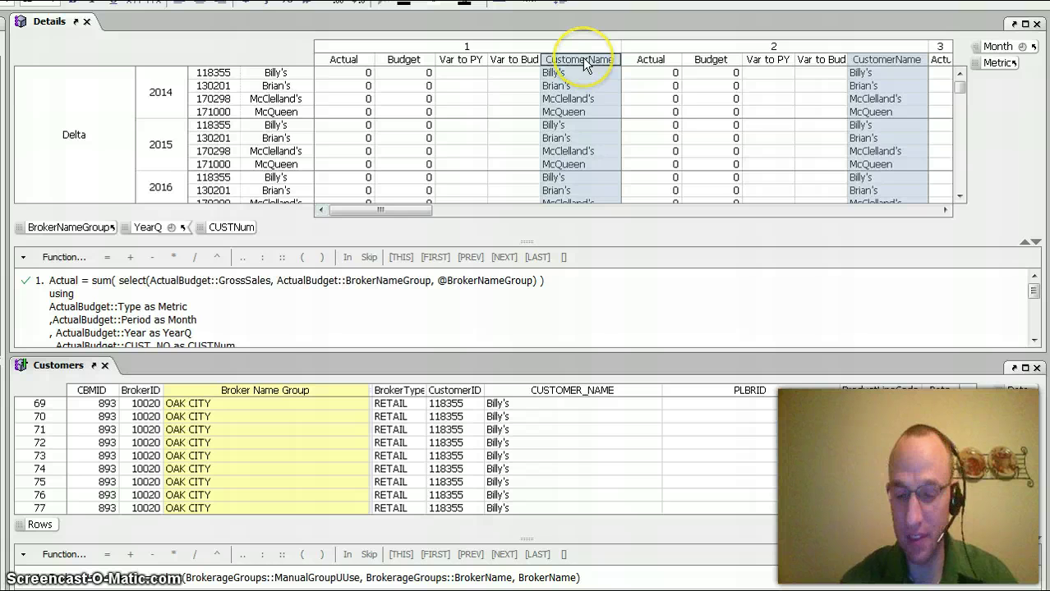
key(Delete)
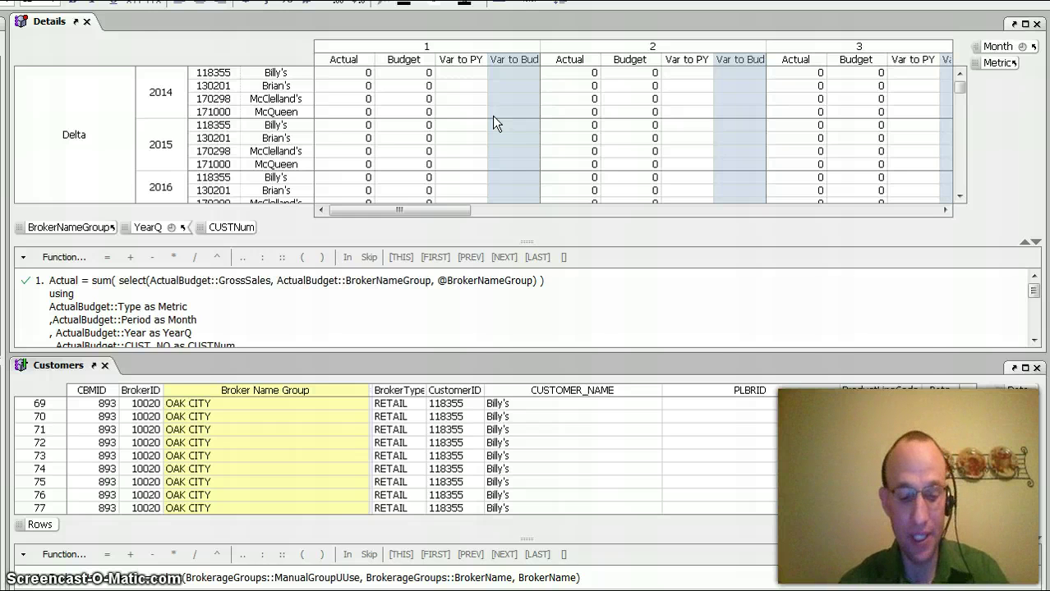
key(alt+Tab)
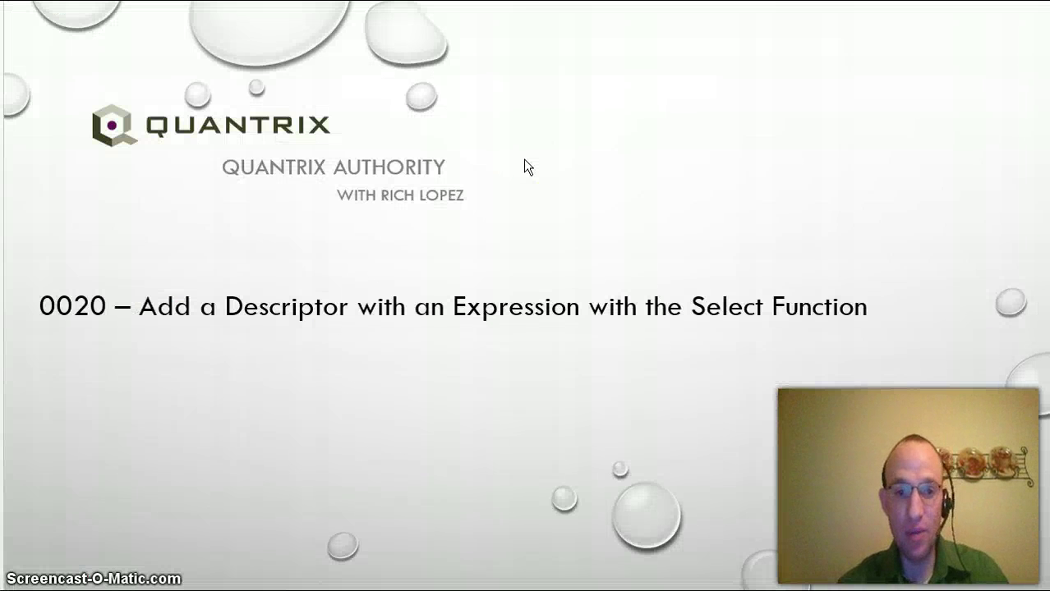